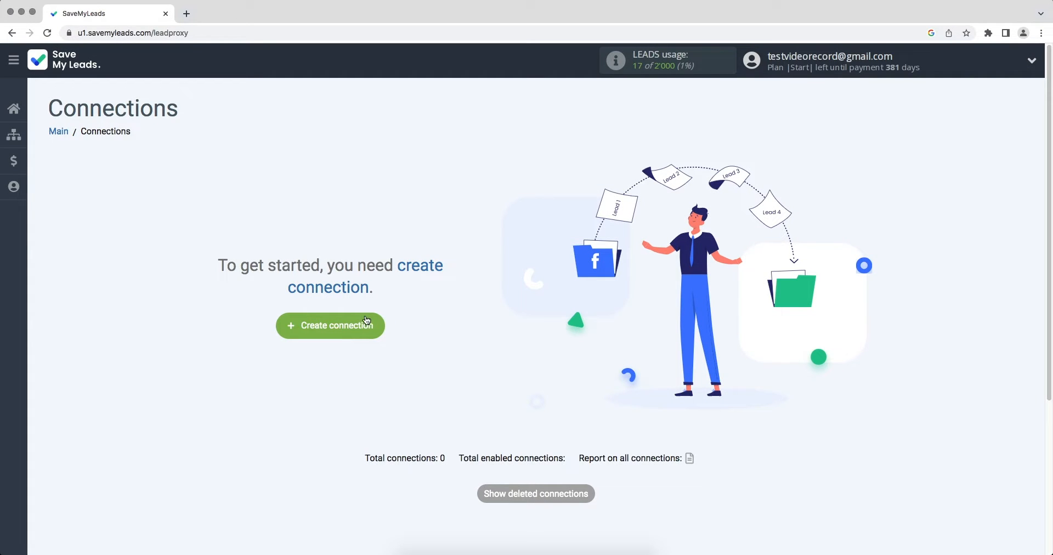
- Start a new connection and scroll the destination services to the Freshworks Create Deal card
click(292, 329)
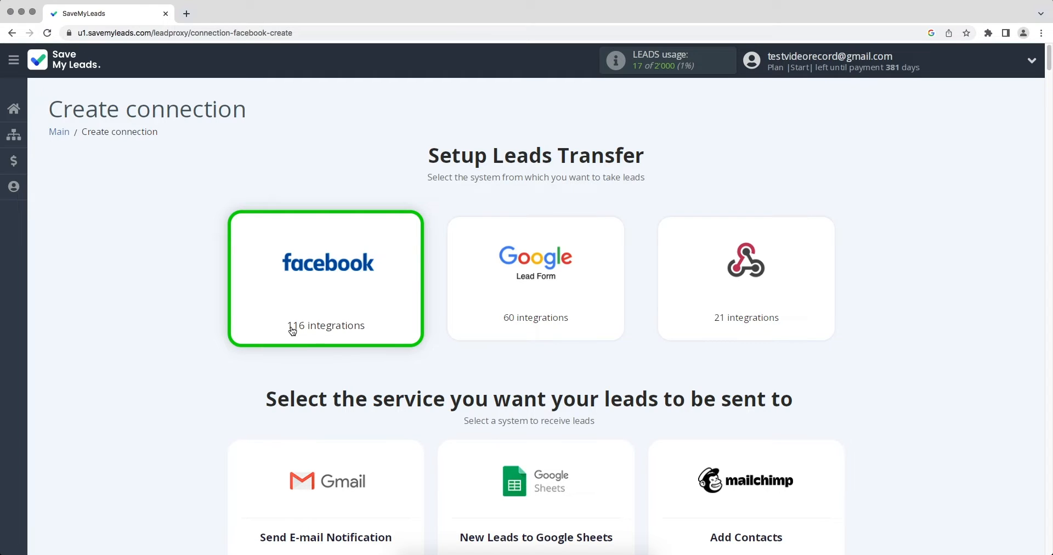
scroll(498, 318, down, 10)
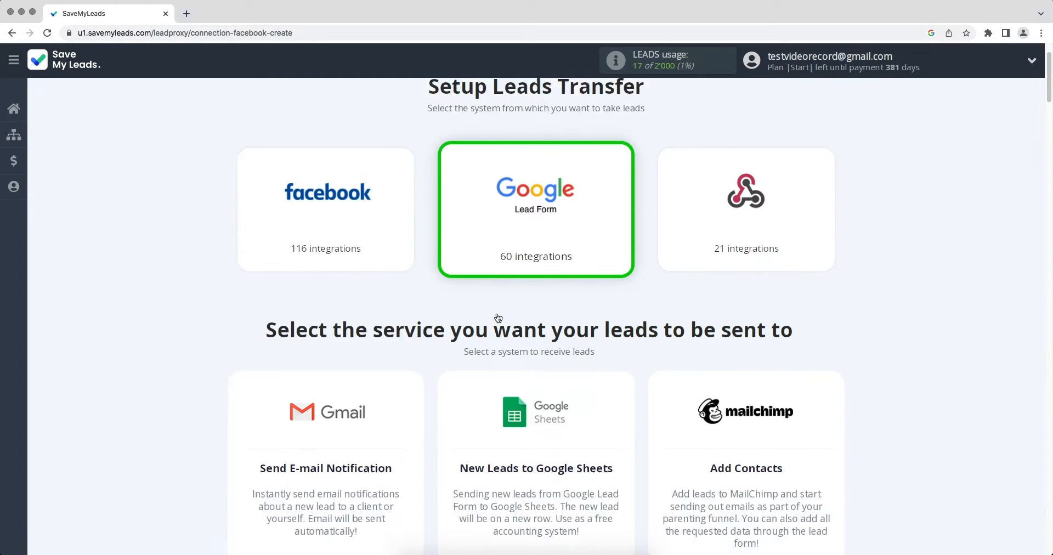
scroll(500, 311, down, 15)
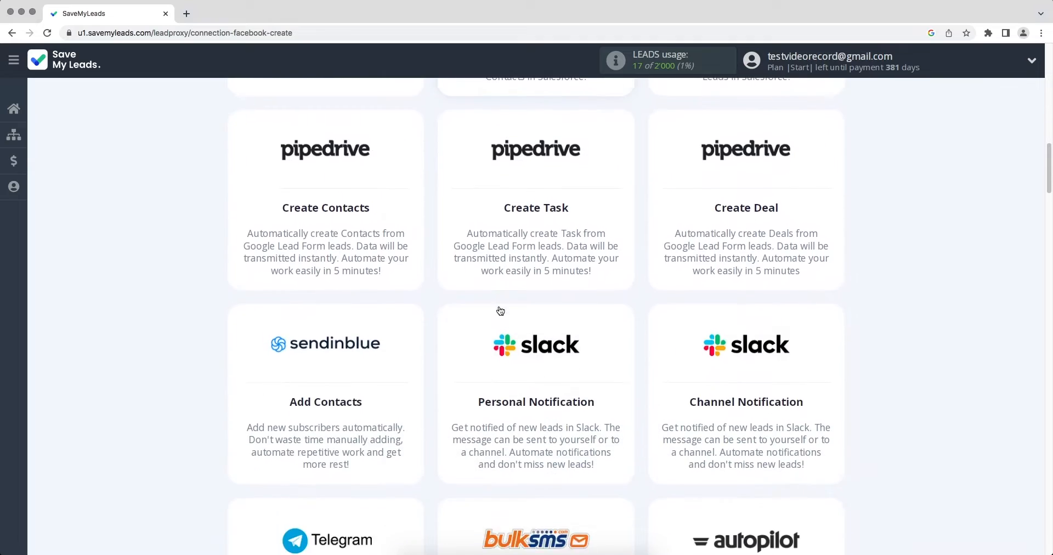
scroll(500, 311, down, 15)
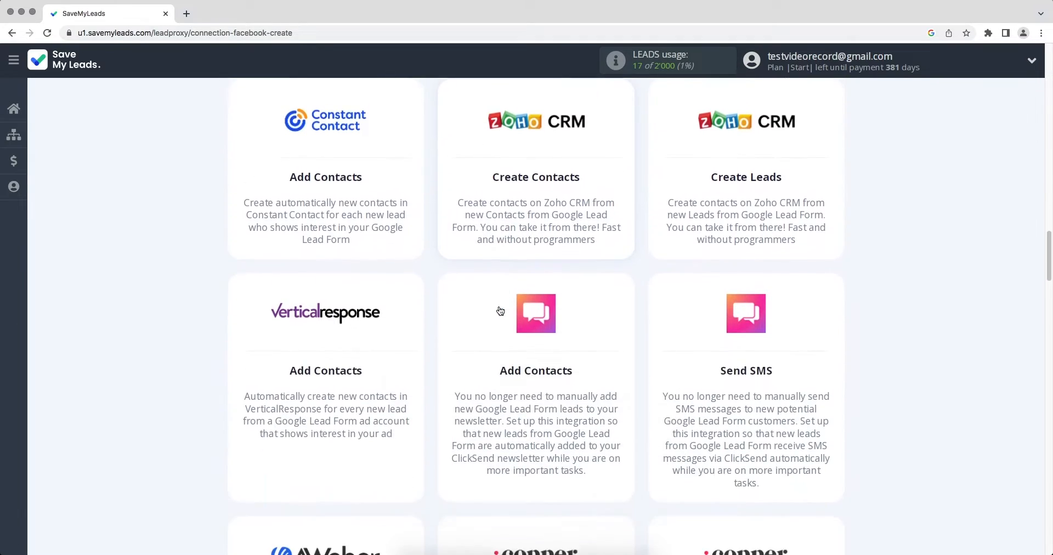
scroll(500, 302, down, 15)
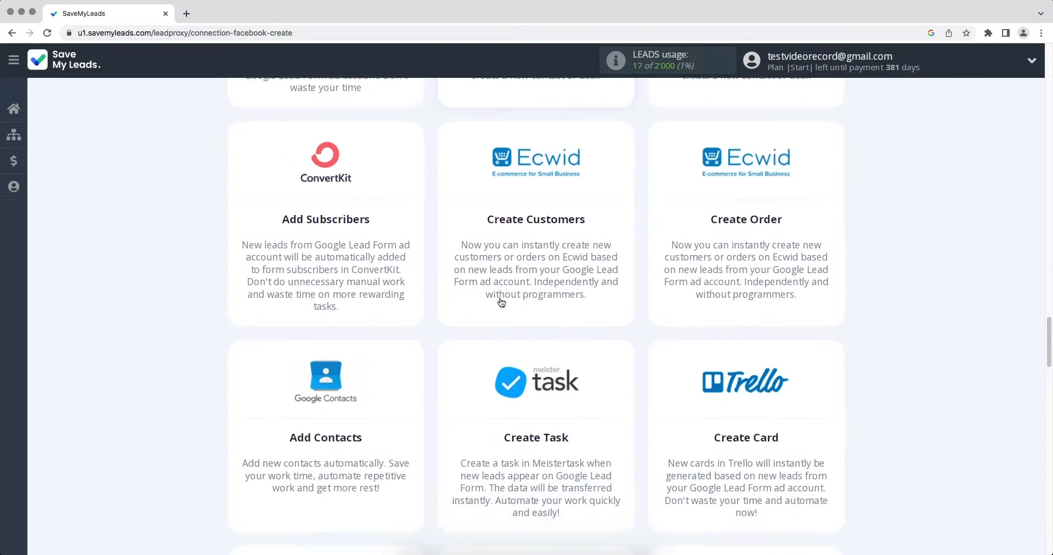
scroll(502, 302, down, 15)
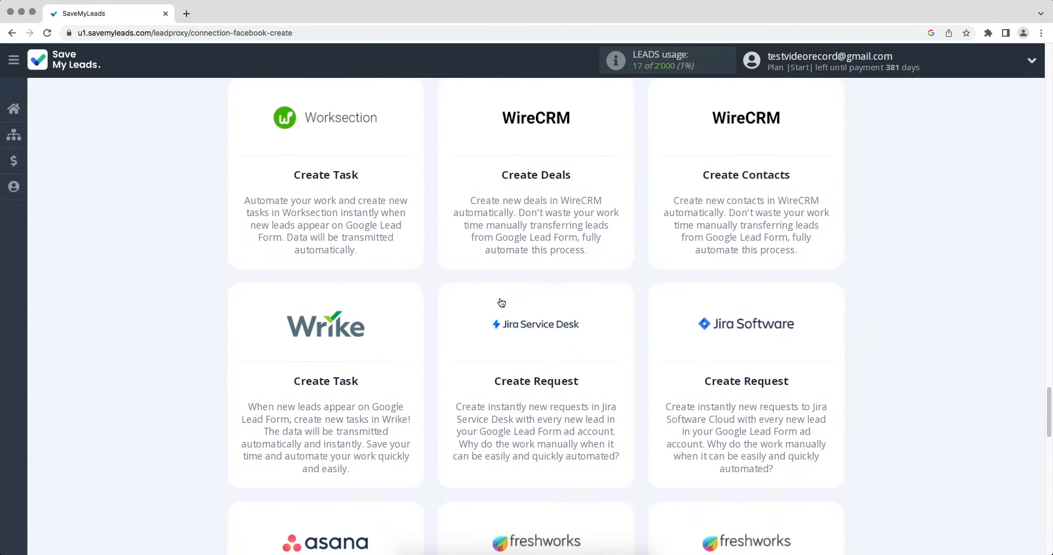
scroll(501, 302, down, 8)
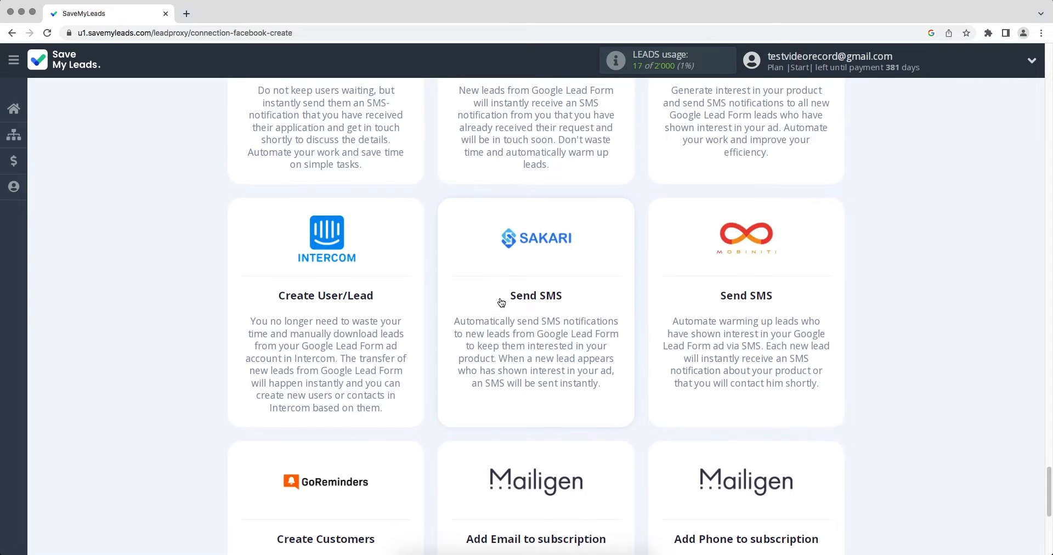
scroll(501, 302, up, 8)
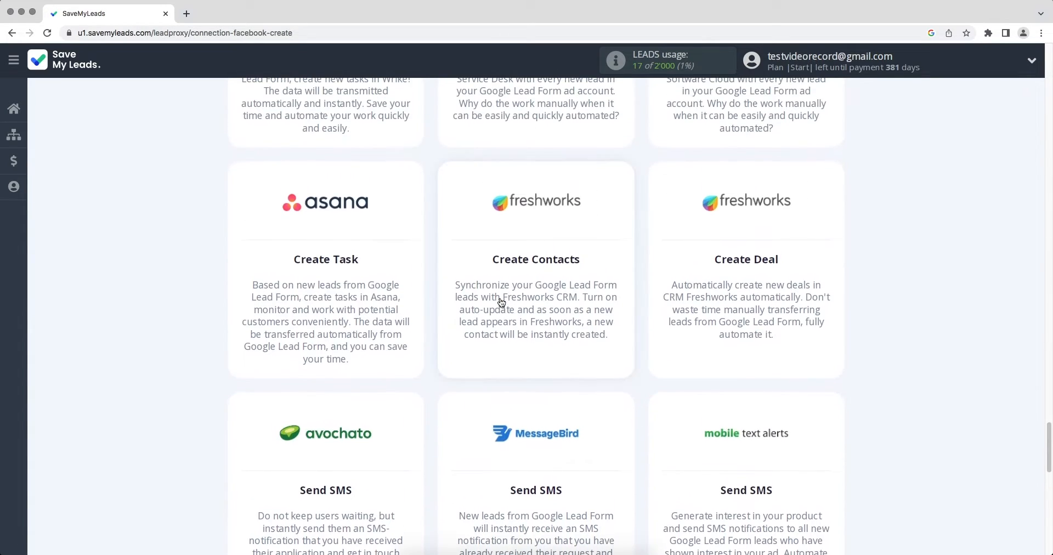
- Choose Freshworks Create Deal as the destination and save a new Google Lead Form account
click(728, 233)
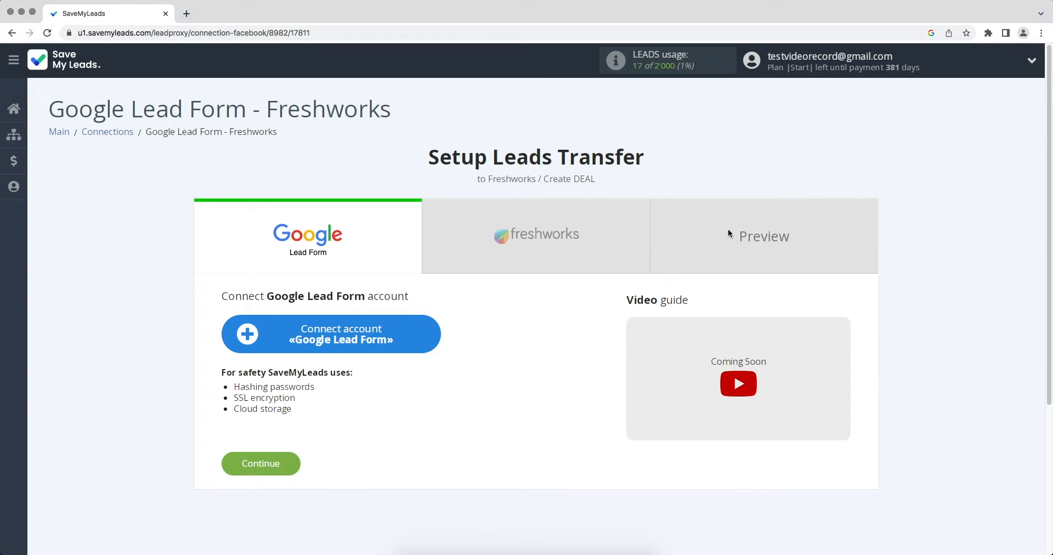
click(422, 329)
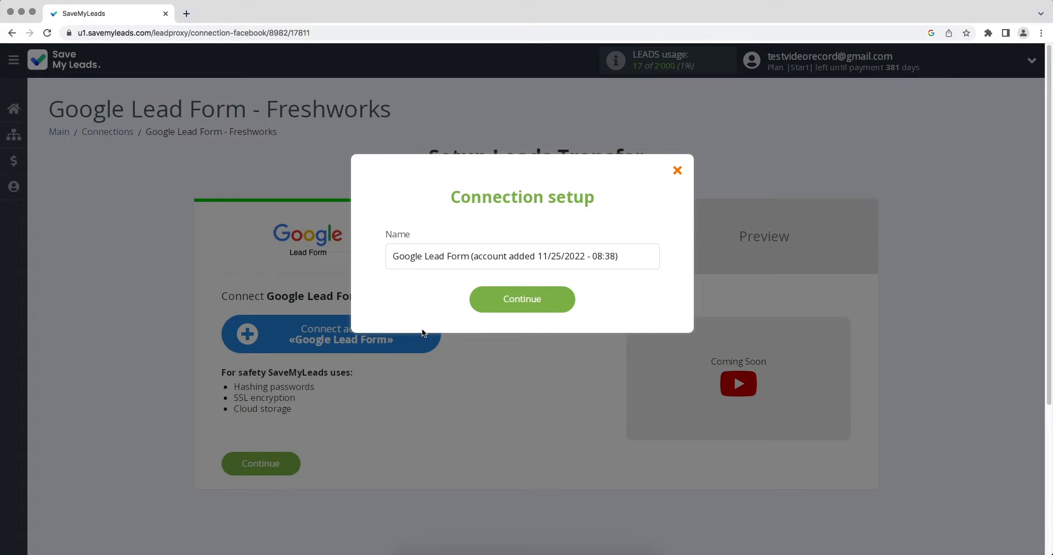
click(474, 307)
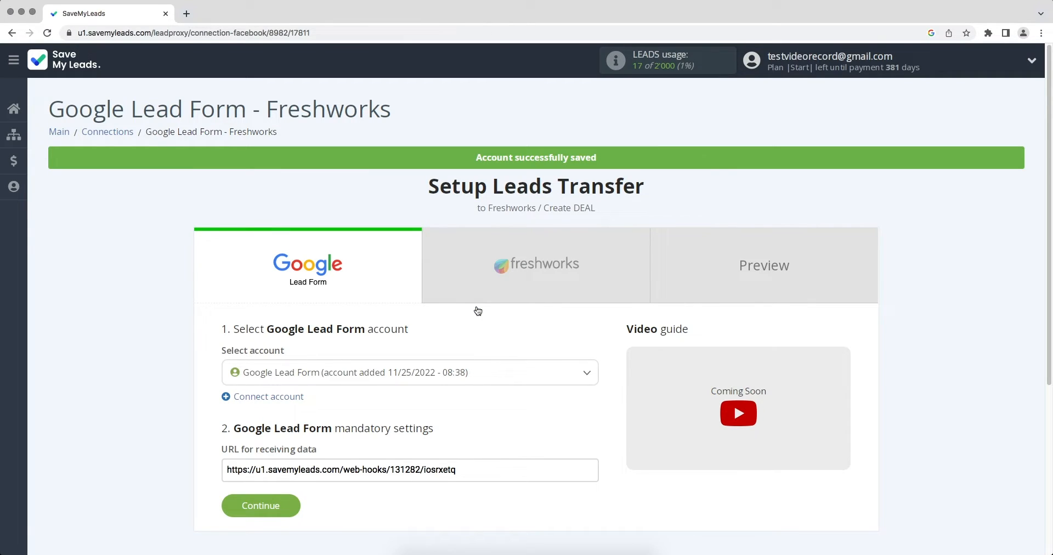
click(469, 374)
- Select the saved Google Lead Form account, copy its webhook URL, and switch to Google Ads
click(464, 425)
drag(458, 470, 224, 475)
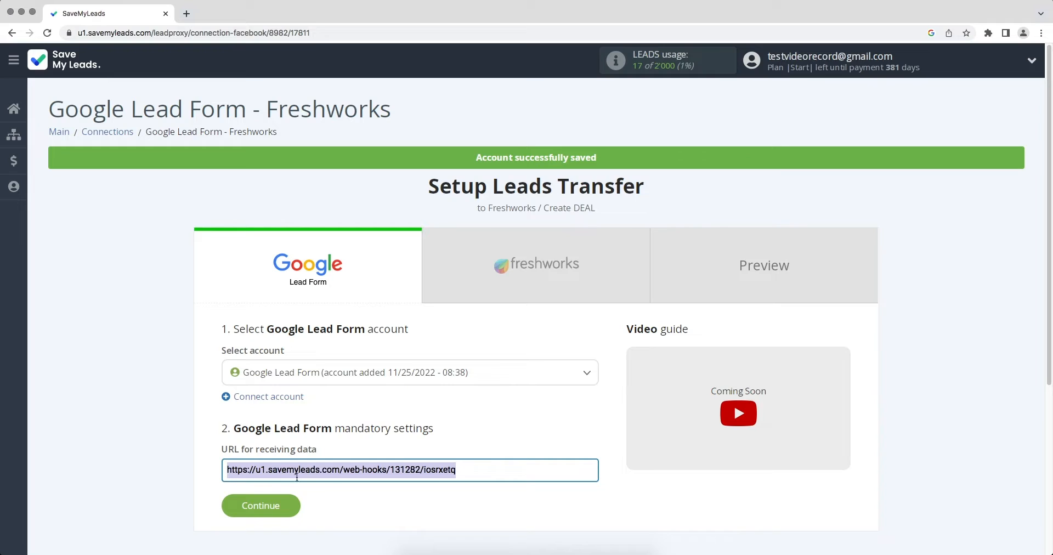
right_click(420, 472)
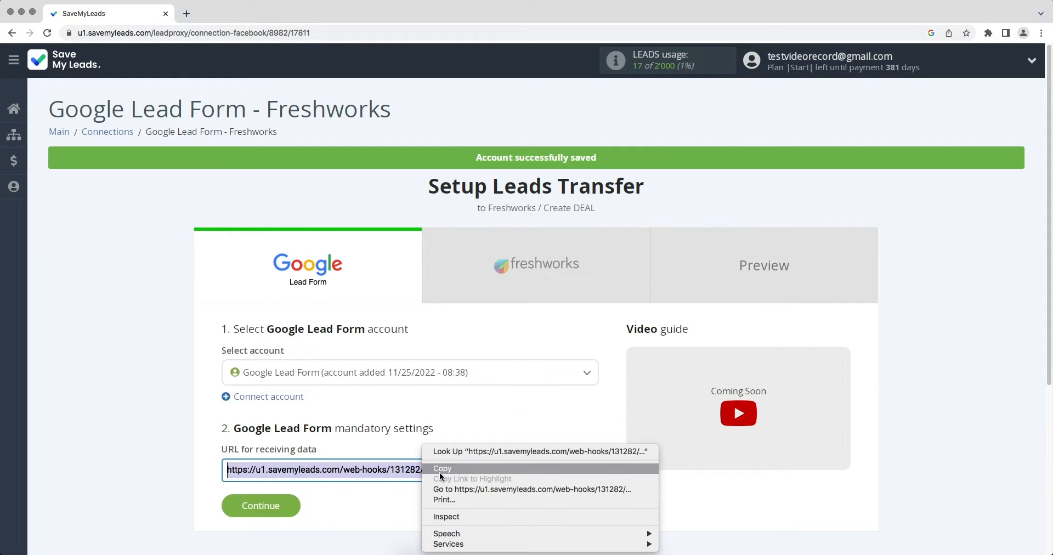
click(439, 472)
key(super+grave)
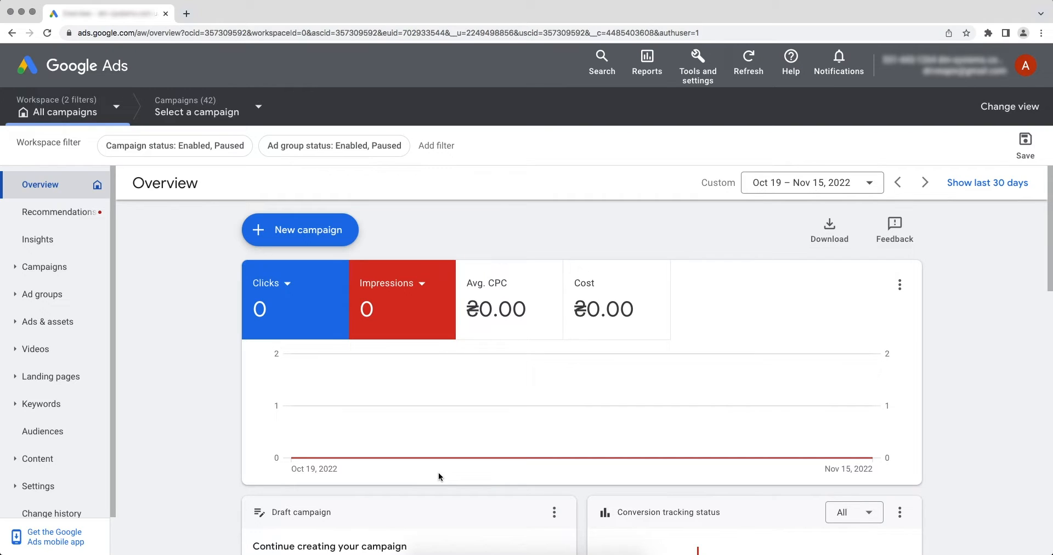
- Open the Google Lead Form asset from Ads & assets > Assets and scroll to Export leads
click(80, 328)
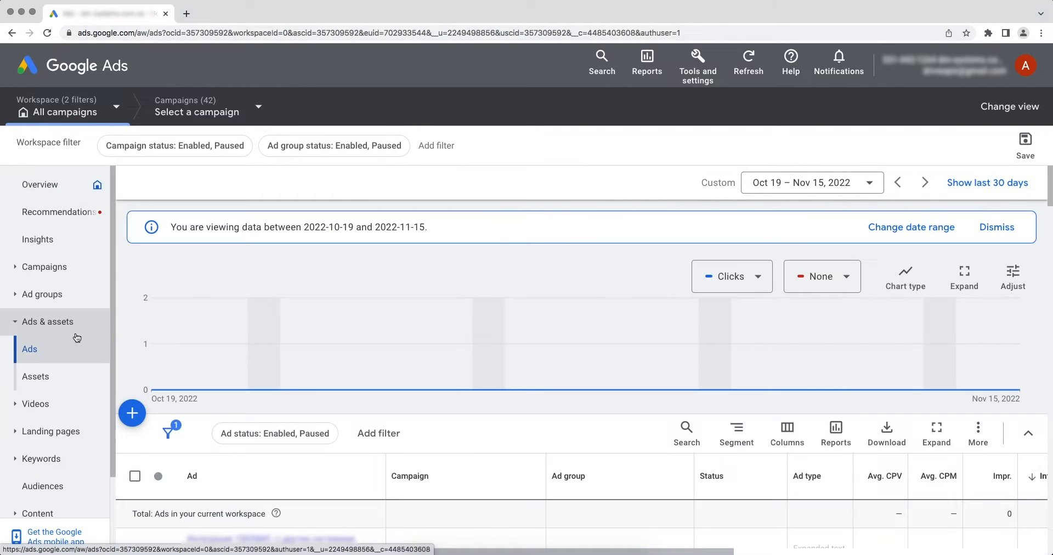
click(45, 378)
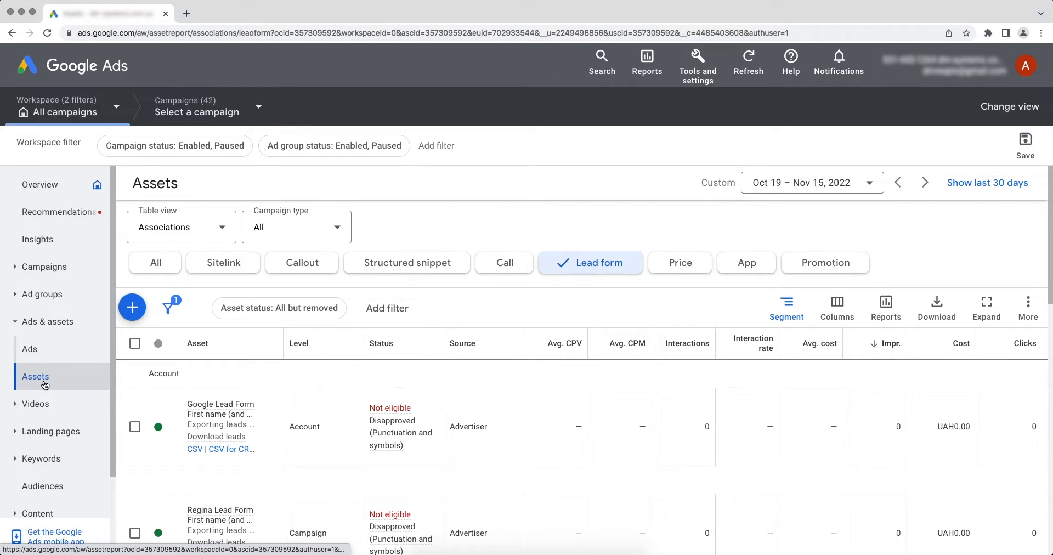
click(221, 423)
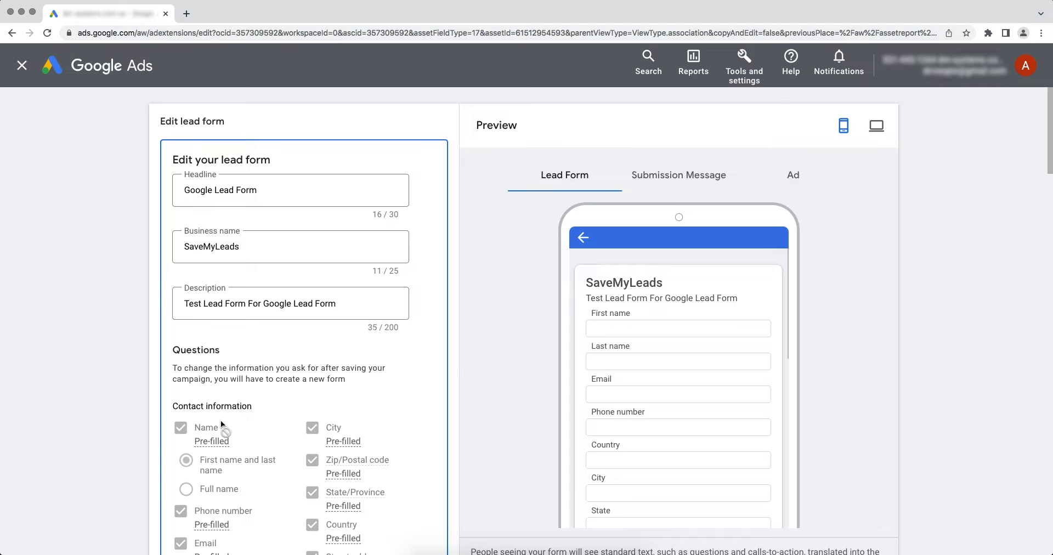
scroll(220, 420, down, 10)
scroll(220, 420, down, 15)
scroll(220, 420, down, 15)
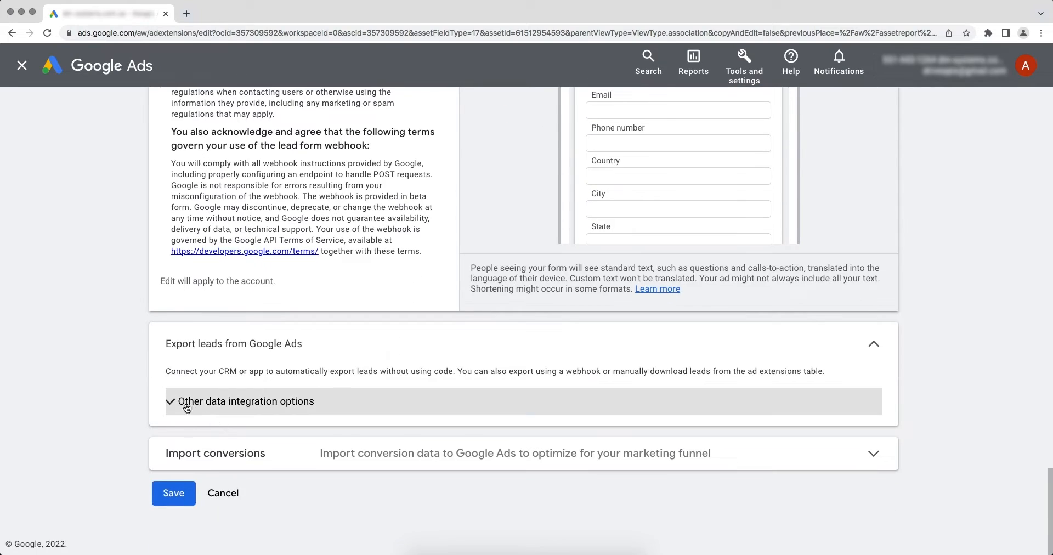
- Expand Other data integration options and paste the SaveMyLeads URL into Webhook URL
click(190, 408)
scroll(179, 405, down, 5)
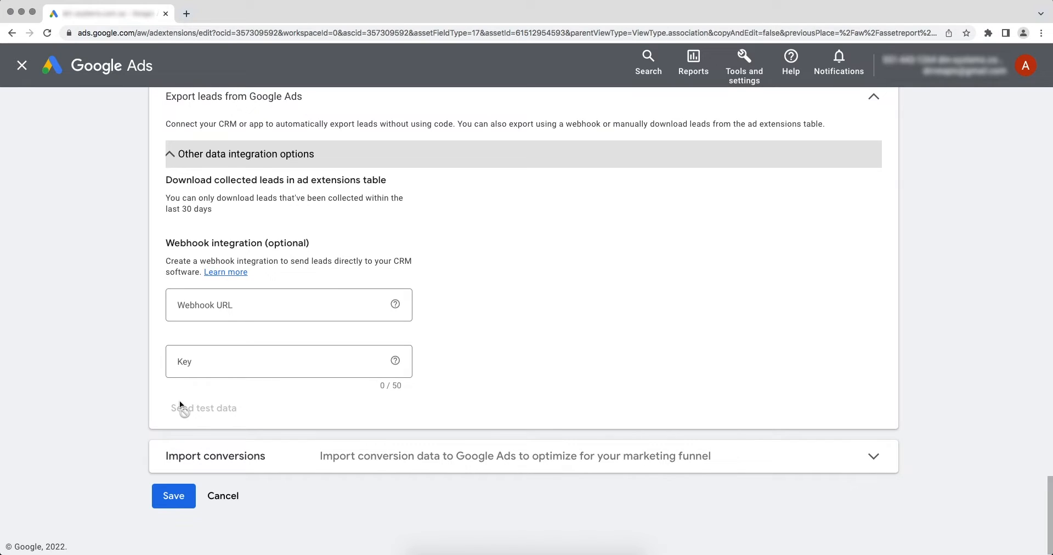
right_click(257, 312)
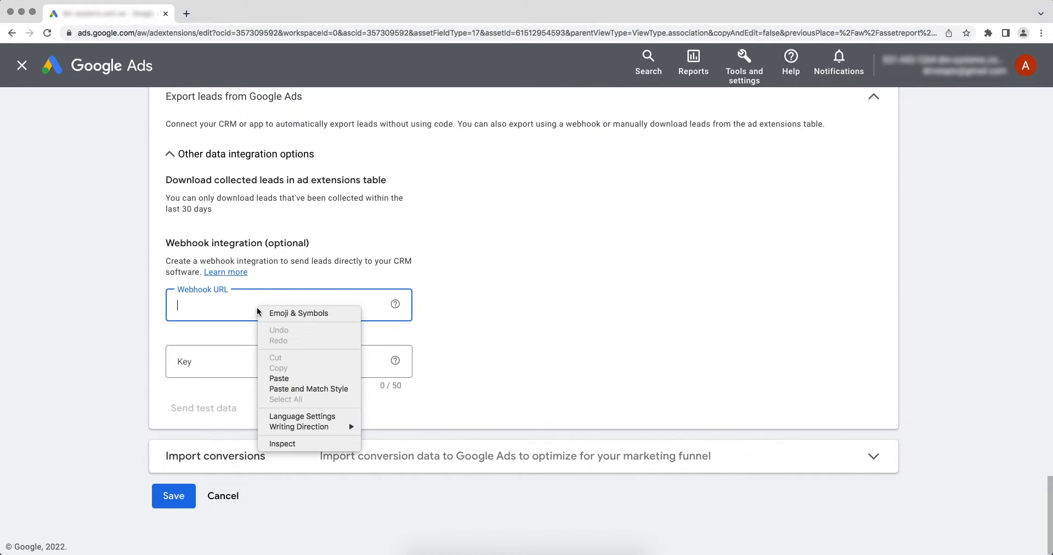
click(281, 378)
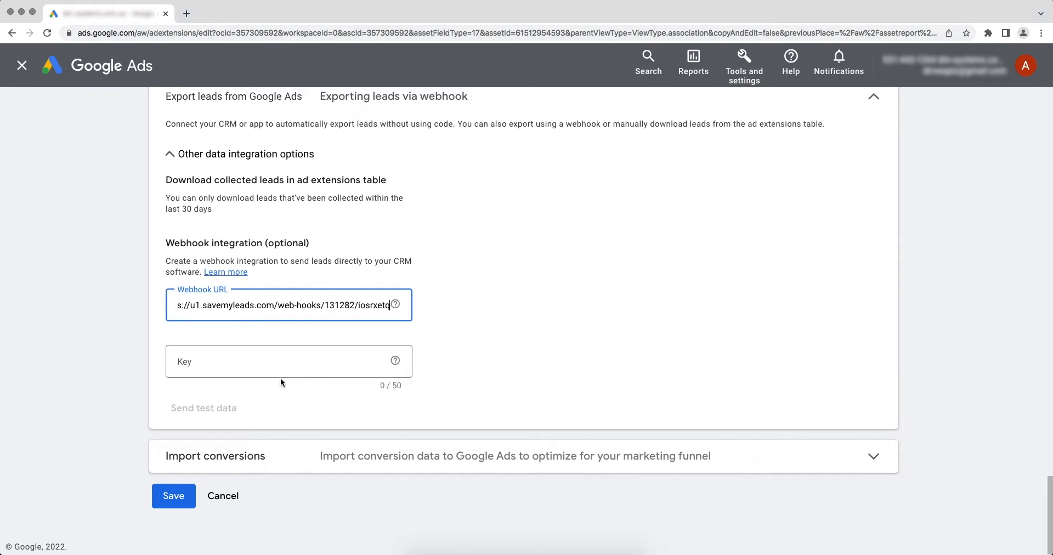
- Copy the URL's final code into the Key field, send test data, and save the form
drag(359, 305, 393, 306)
right_click(381, 305)
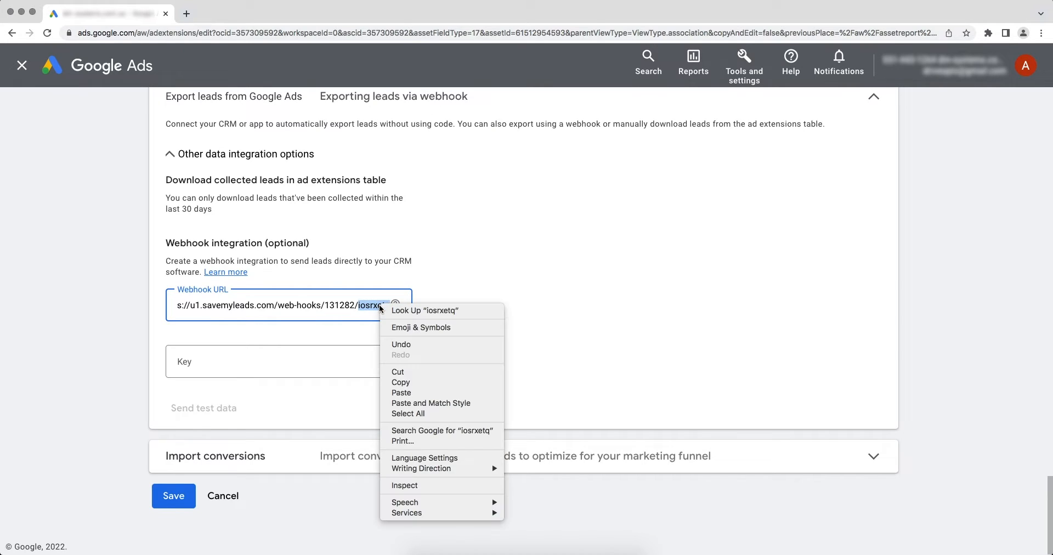
click(401, 382)
right_click(216, 359)
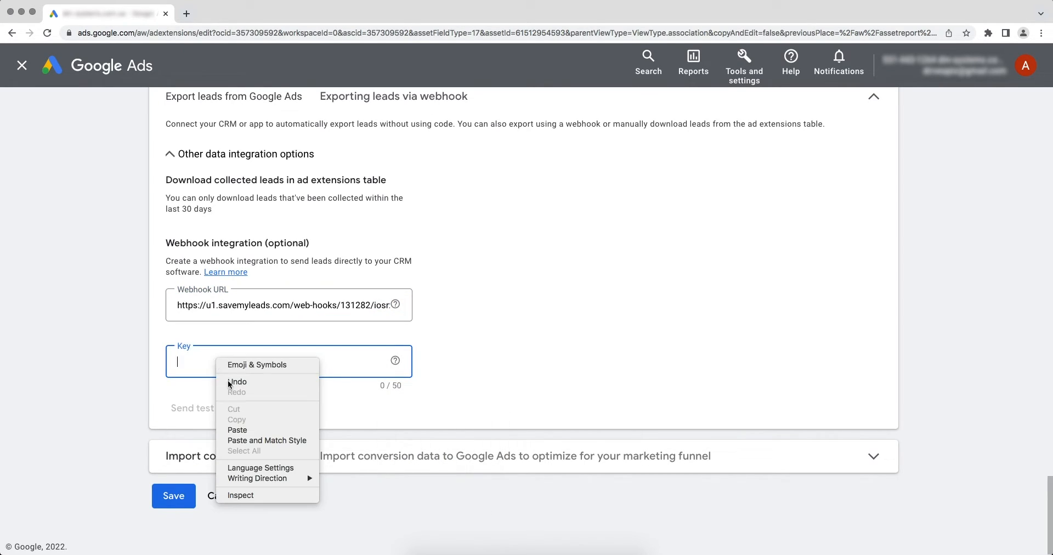
click(236, 430)
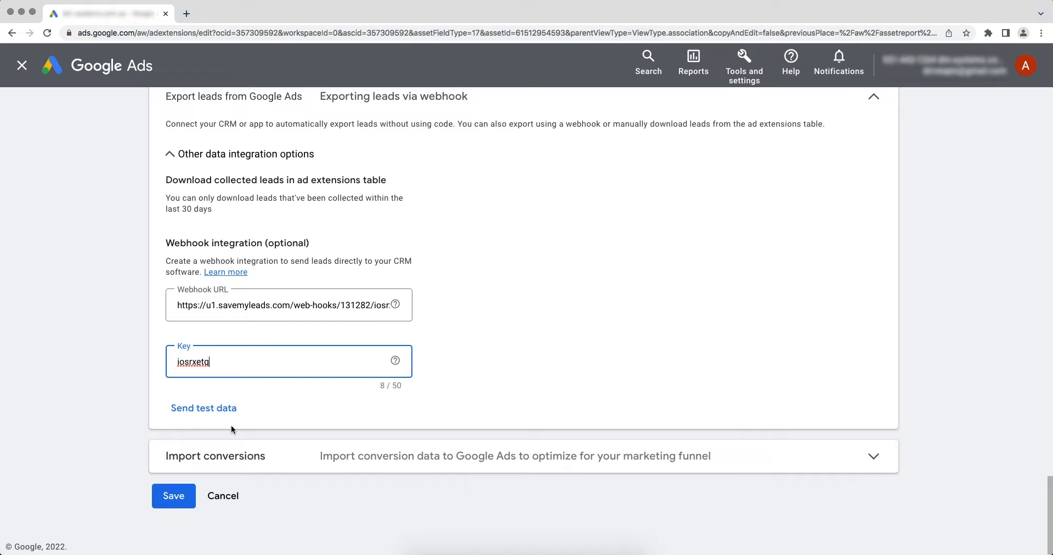
click(205, 409)
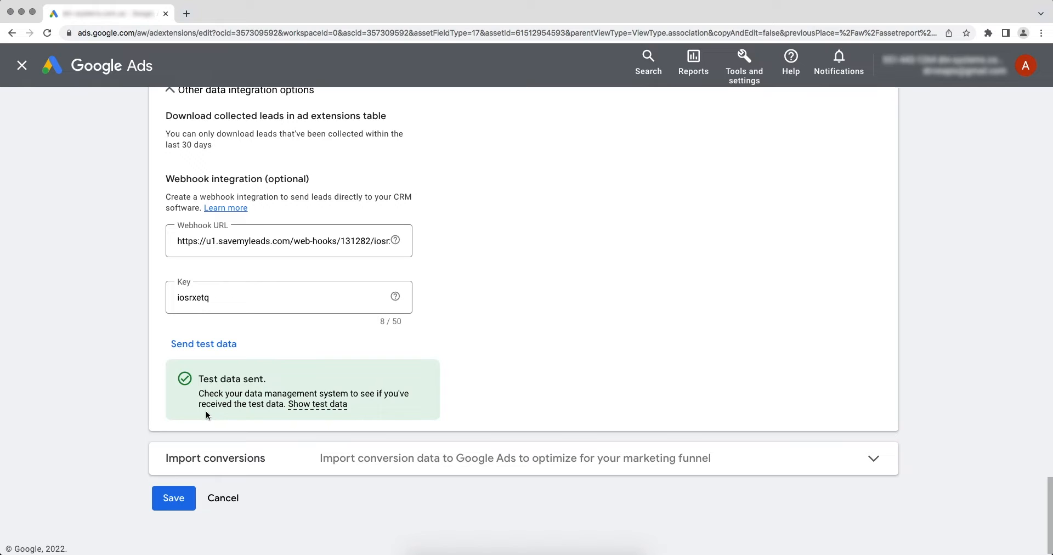
click(176, 488)
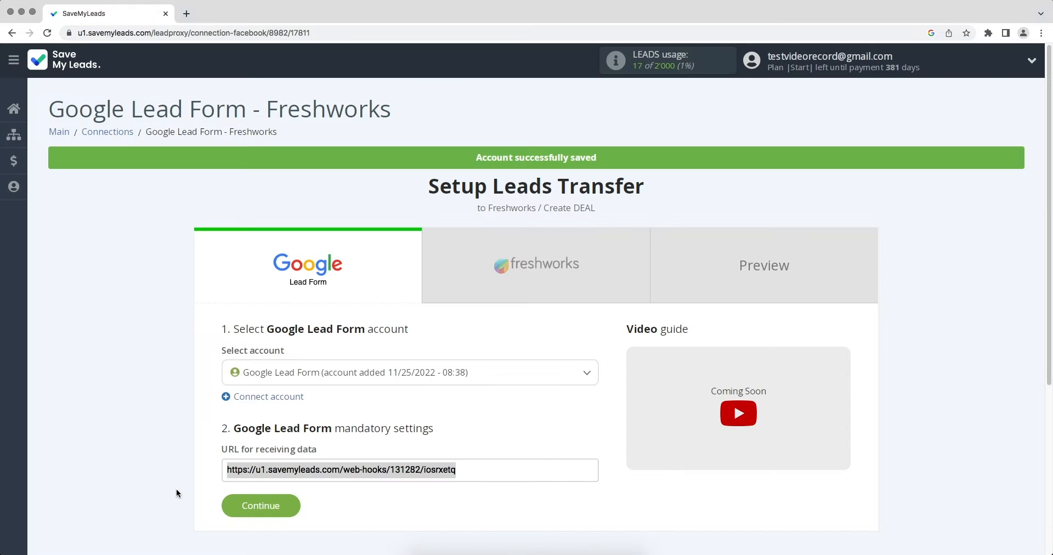
- Continue to the Freshworks step and open the Freshworks account connection form
click(251, 511)
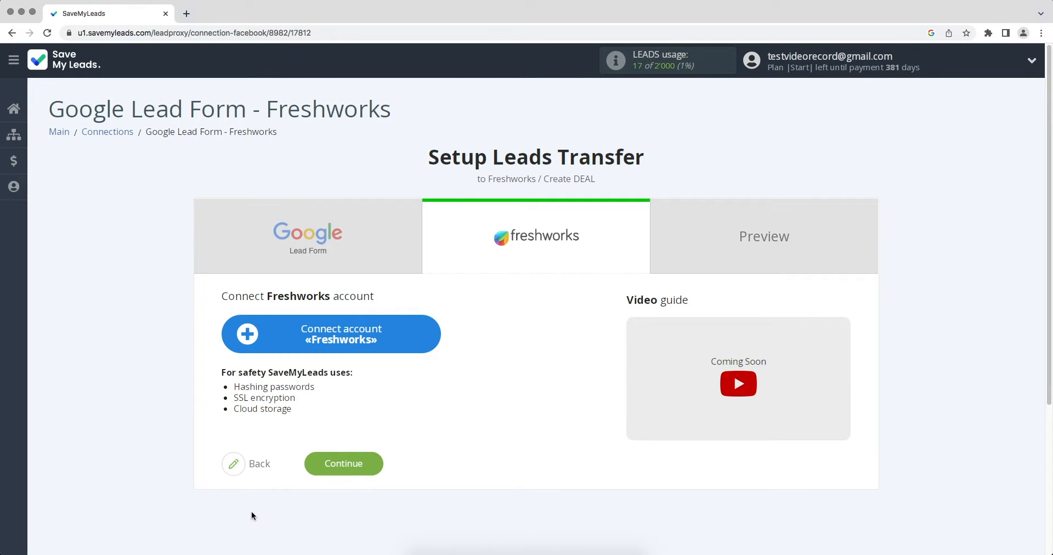
click(271, 337)
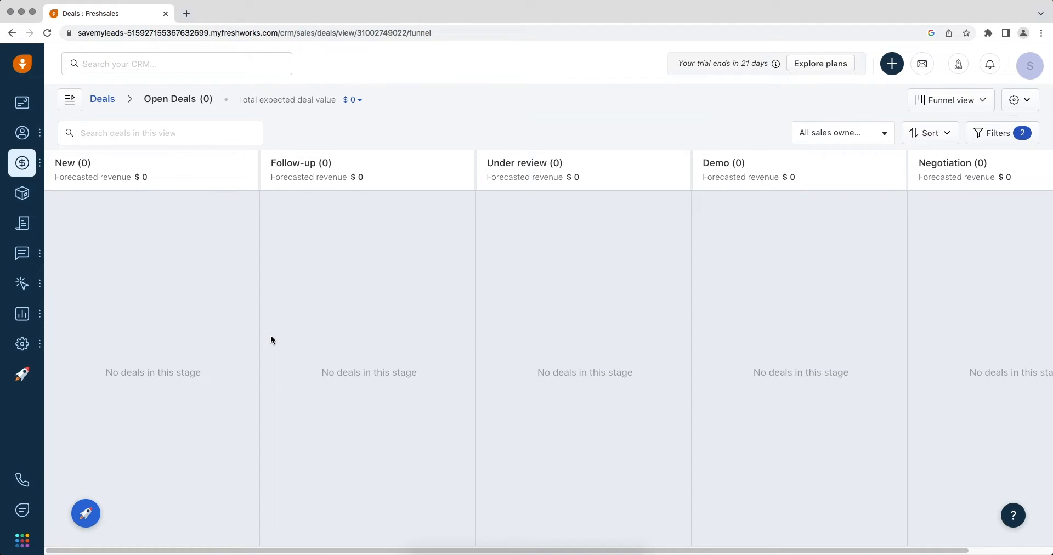
- Copy the Freshsales myfreshworks domain from the address bar and return to SaveMyLeads
drag(305, 33, 105, 31)
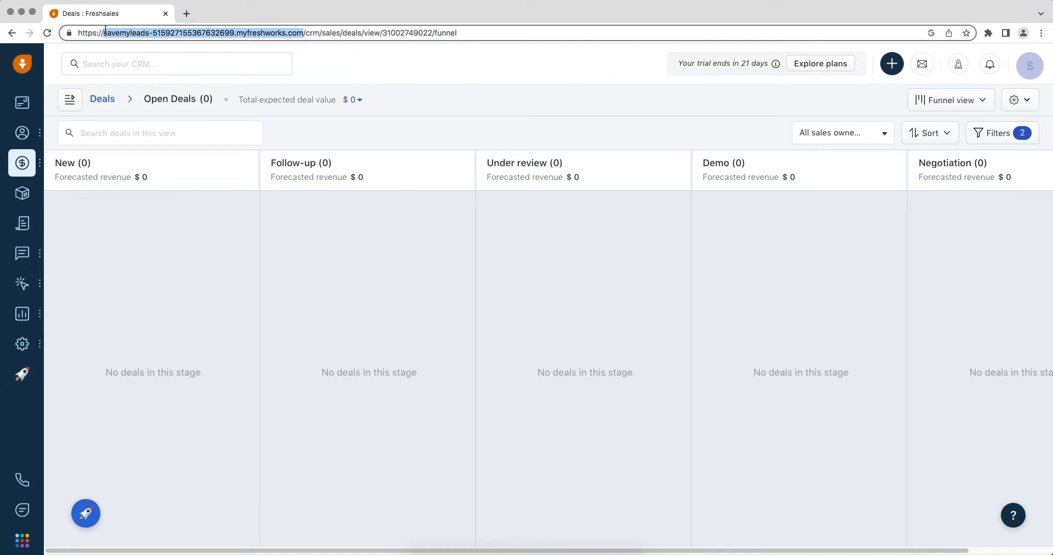
right_click(120, 28)
click(132, 94)
key(super+grave)
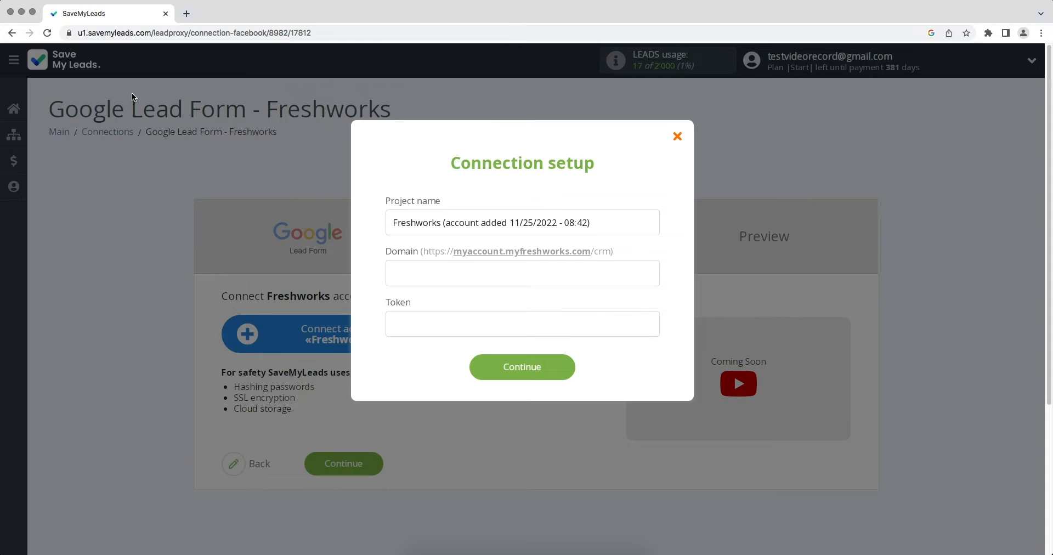
- Paste the Freshsales domain into the Domain field, then go back to Freshsales
right_click(393, 275)
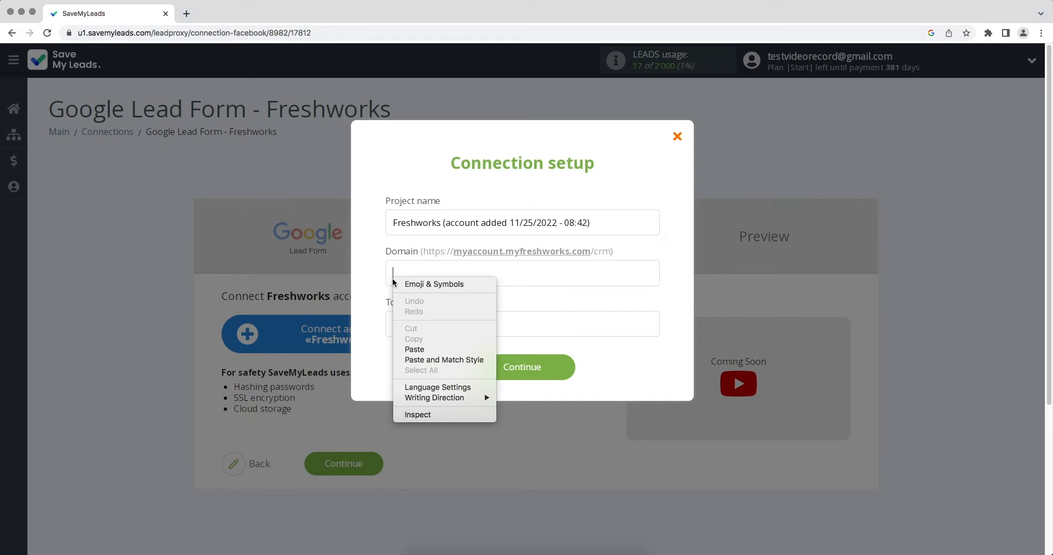
click(416, 349)
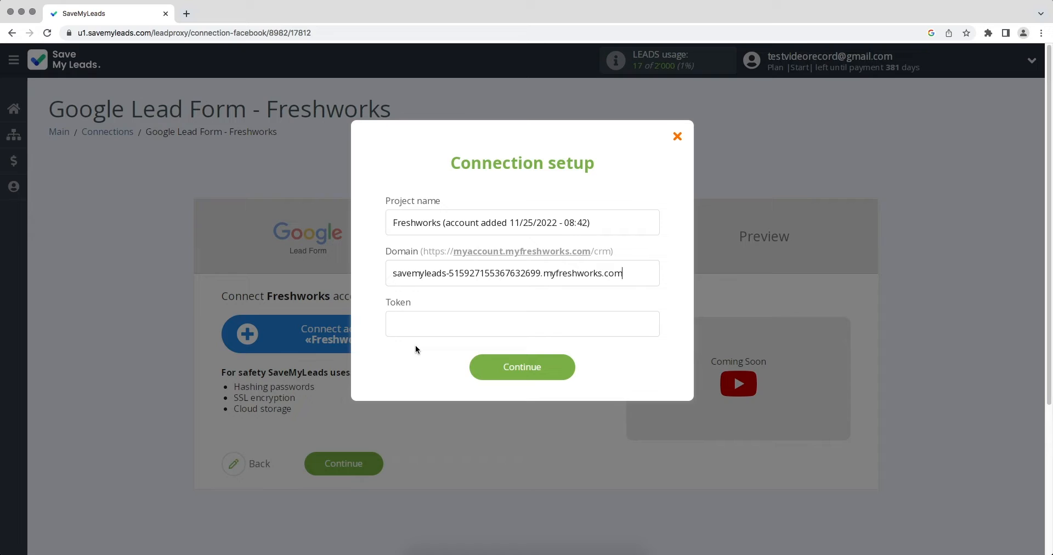
key(super+grave)
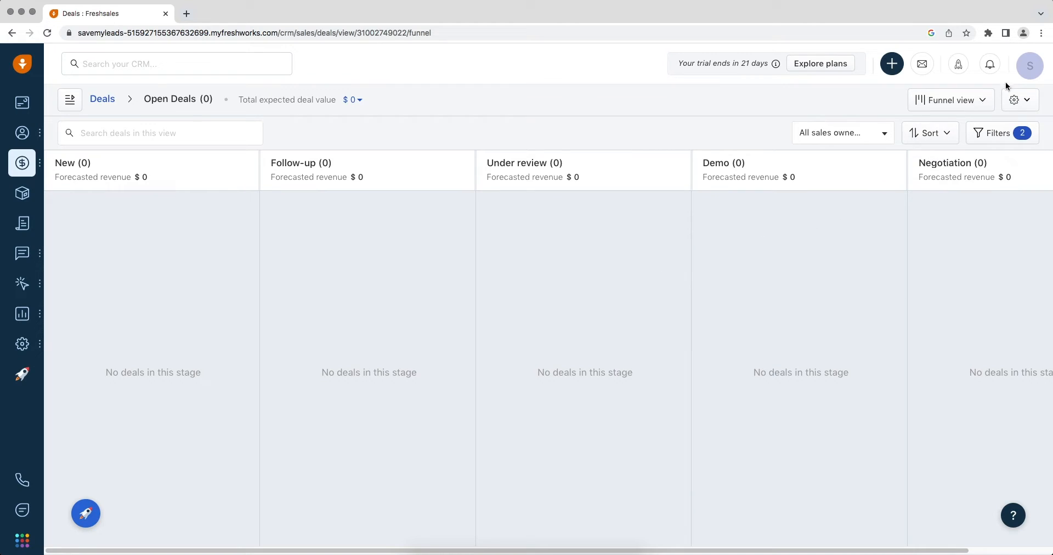
- Copy the account API key from the Freshsales profile's Settings > API Settings page
click(1025, 68)
click(950, 243)
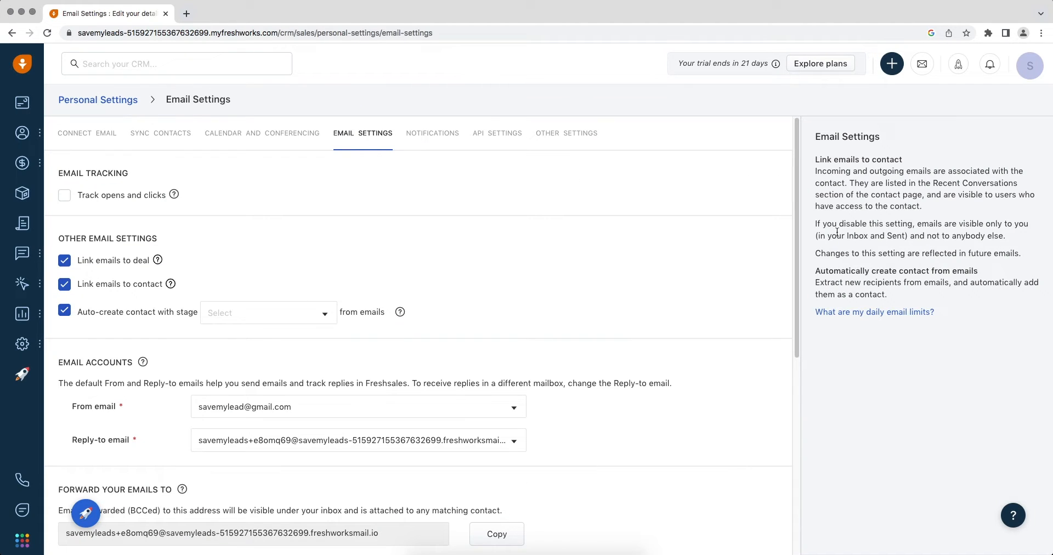
click(506, 137)
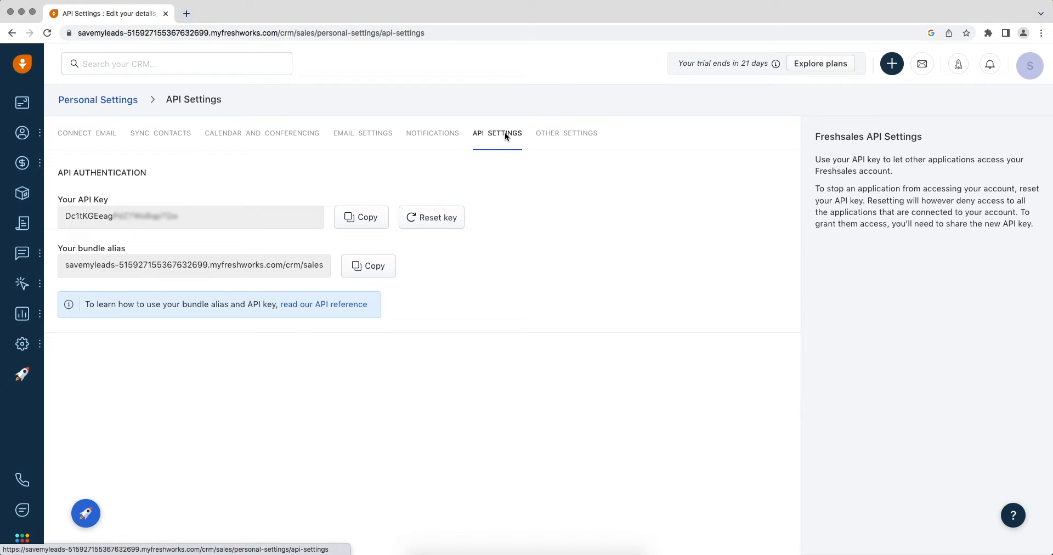
drag(184, 219, 63, 218)
right_click(88, 217)
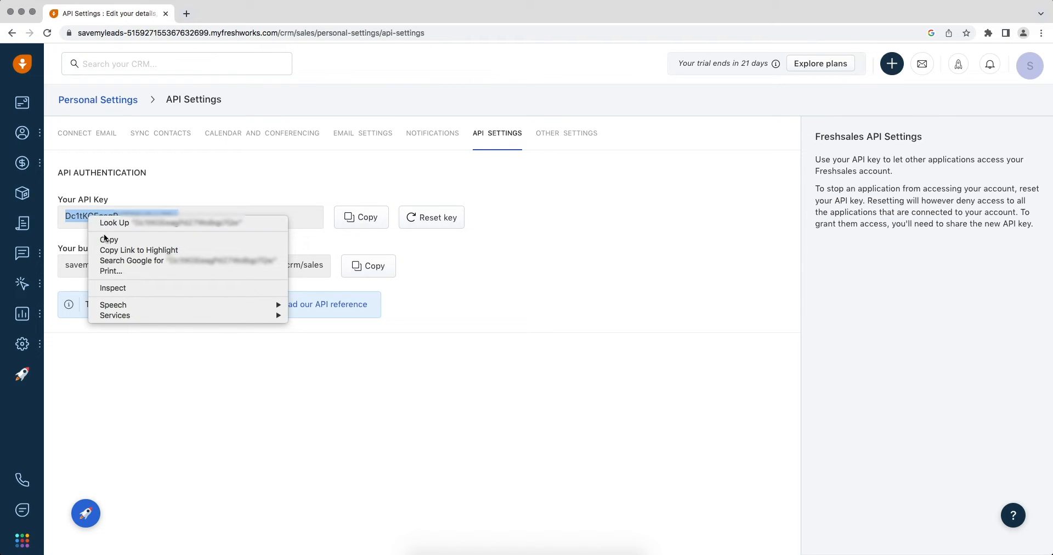
click(106, 240)
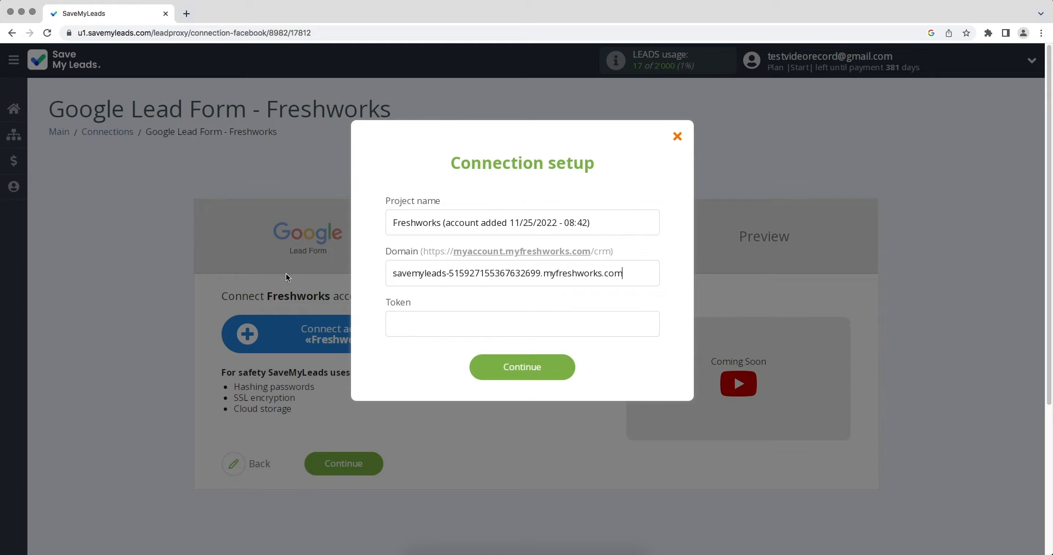
- Paste the Freshsales API key into the Token field and save the Freshworks account
right_click(397, 312)
click(415, 381)
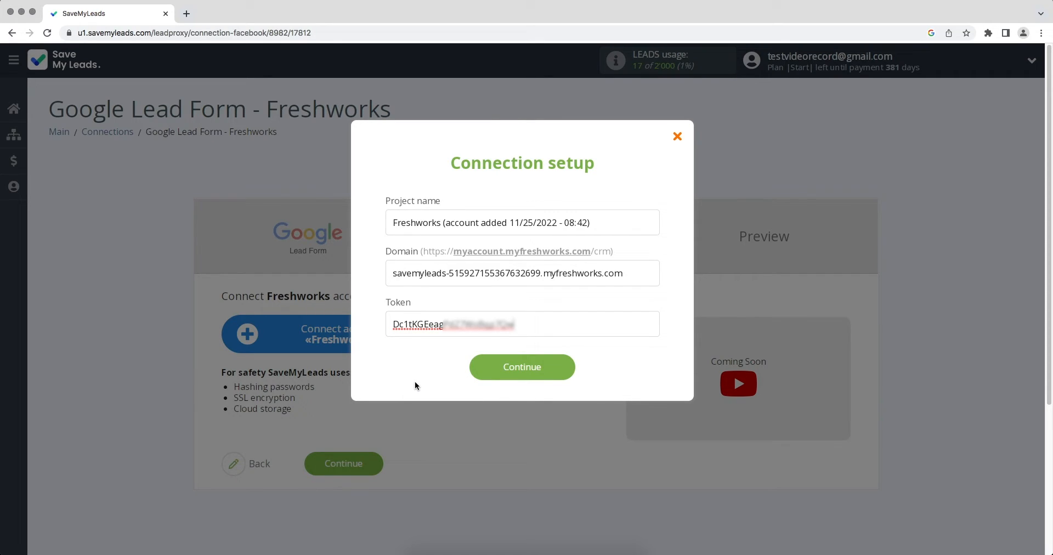
click(476, 373)
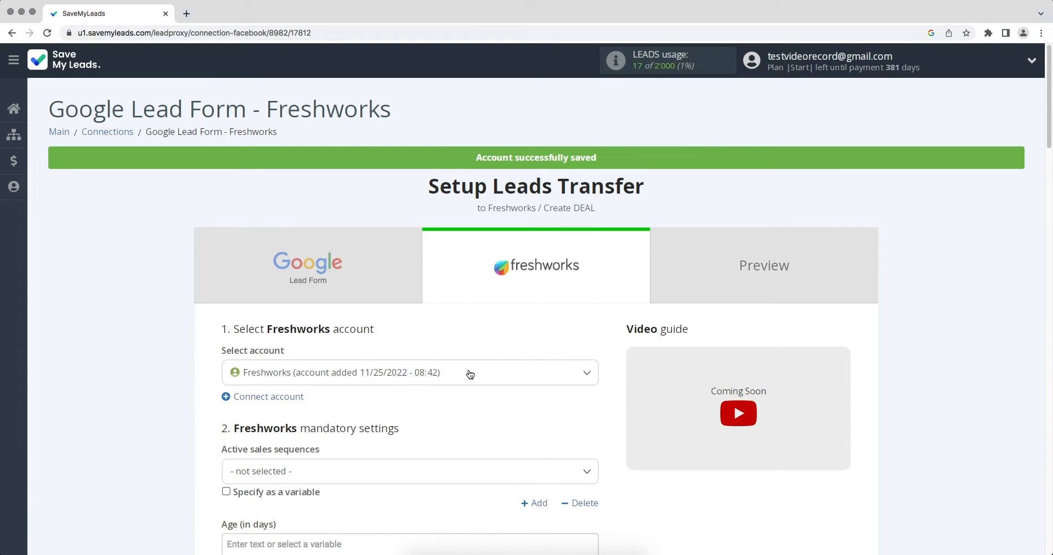
- Select the newly added Freshworks account for the connection
click(436, 373)
click(419, 428)
scroll(419, 428, down, 10)
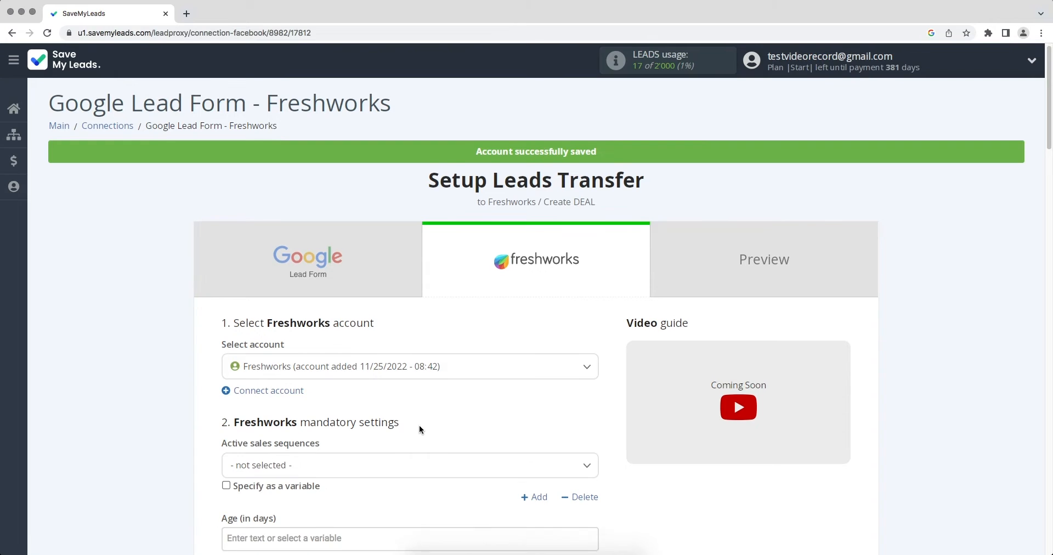
scroll(420, 428, down, 2)
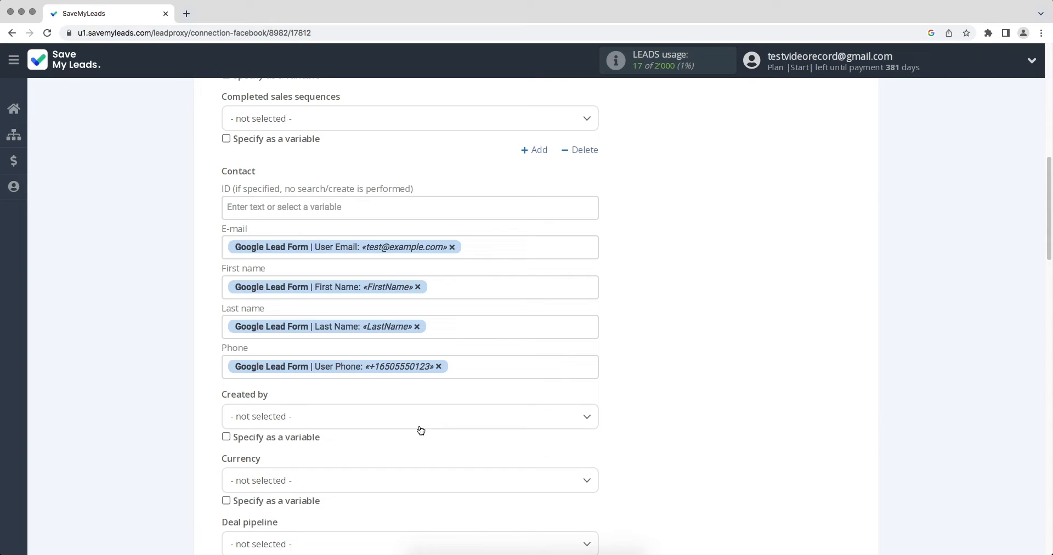
- Review the deal mapping (deal value 1, close date, lead name), leaving Phone unchanged, and confirm
click(495, 366)
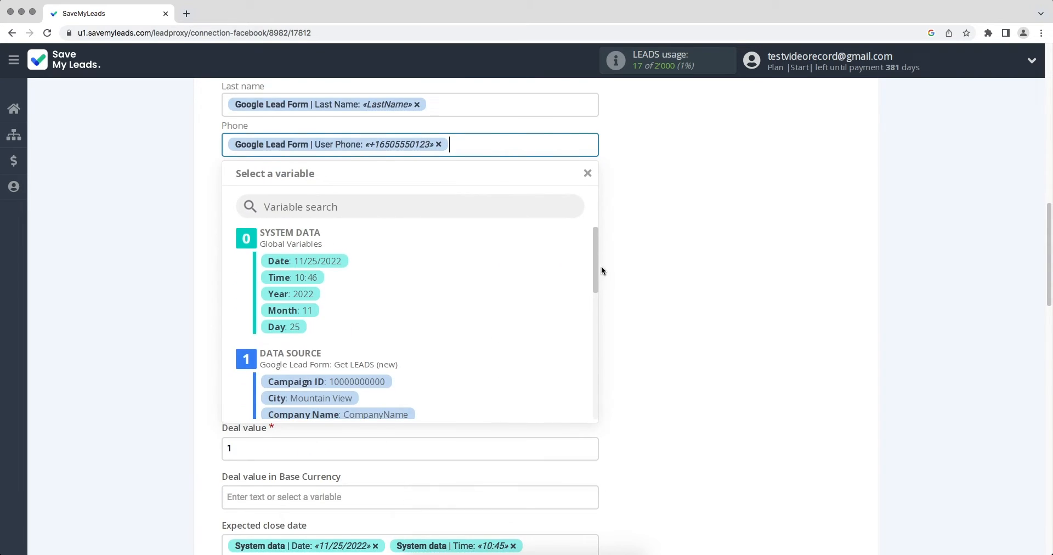
drag(594, 263, 595, 322)
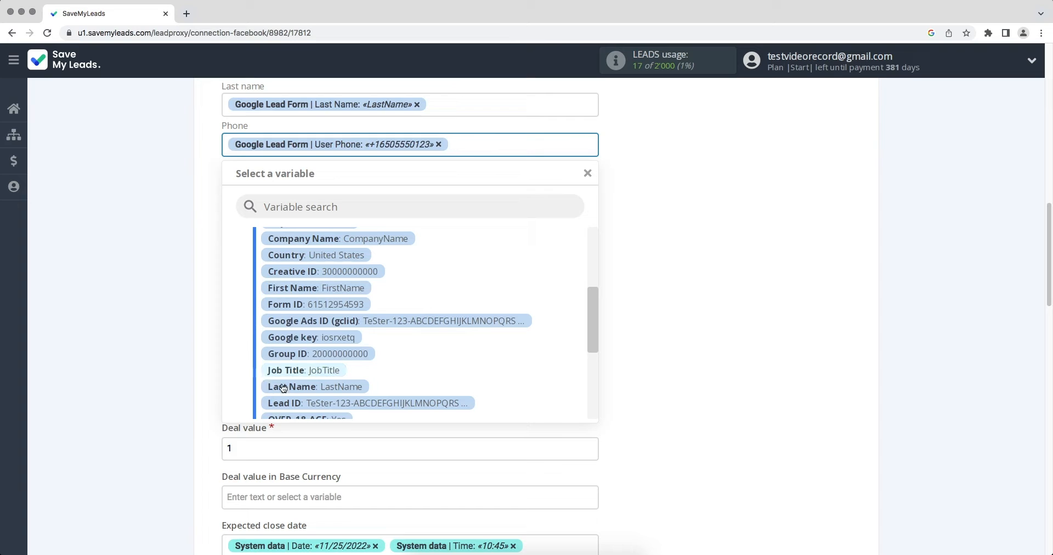
click(705, 327)
scroll(705, 327, down, 5)
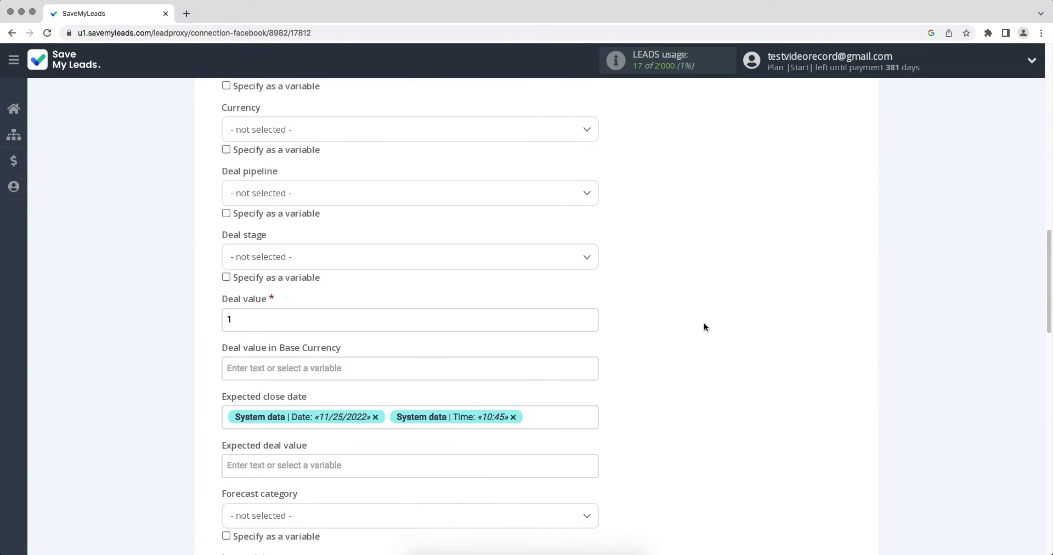
scroll(705, 327, down, 7)
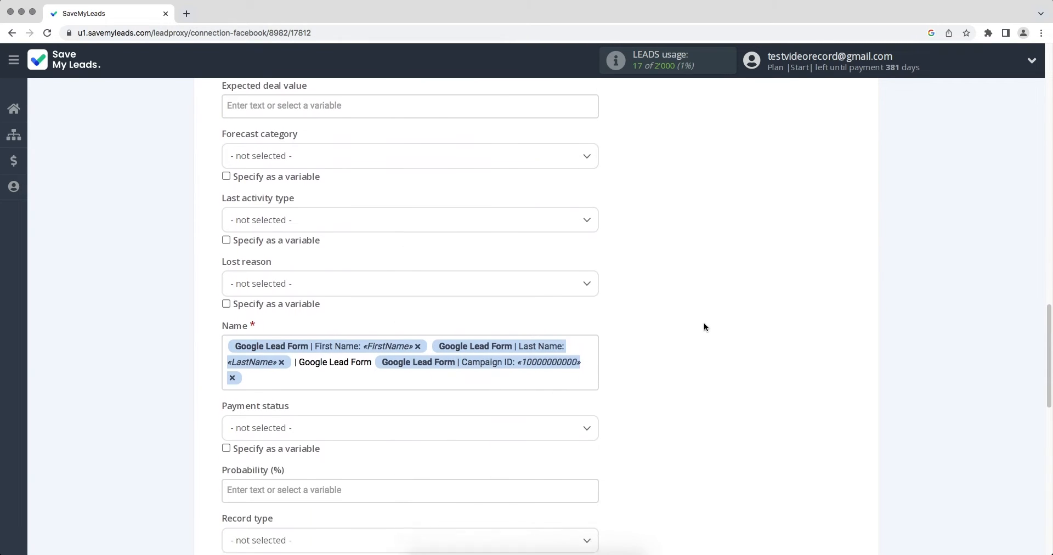
scroll(705, 326, down, 1)
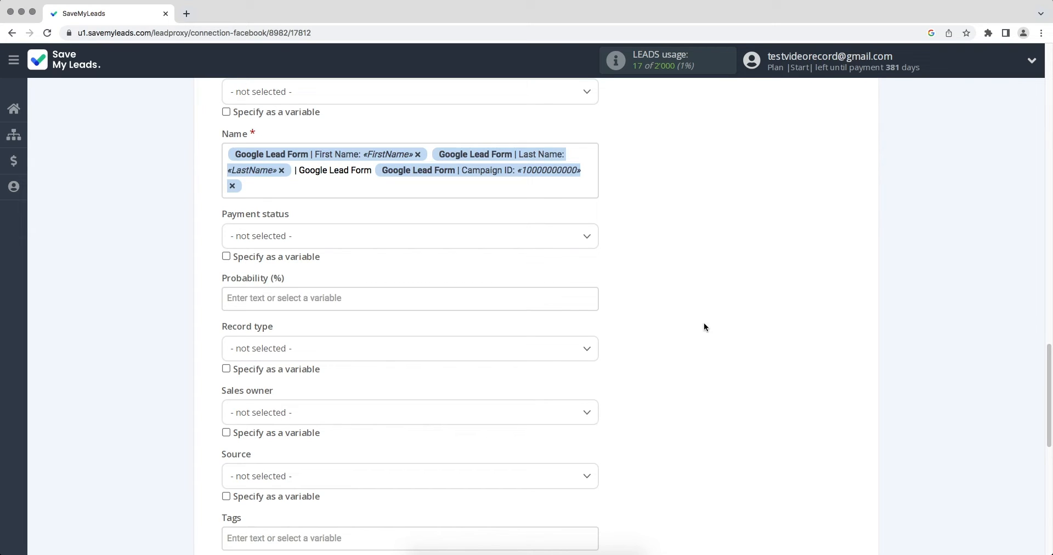
scroll(705, 327, down, 5)
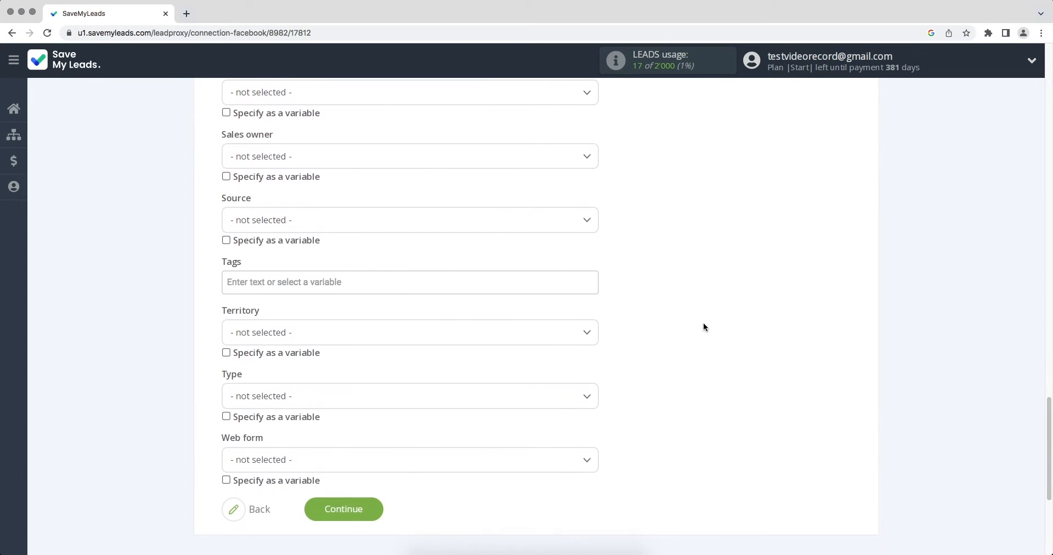
click(351, 509)
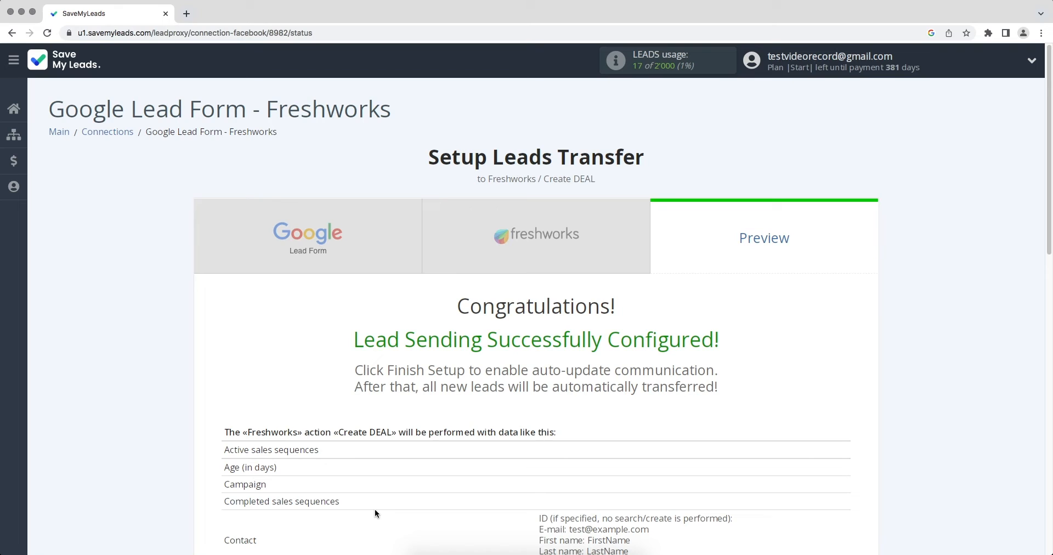
- Send test lead data from the Preview page to create a $1 test deal in Freshworks
scroll(375, 513, down, 7)
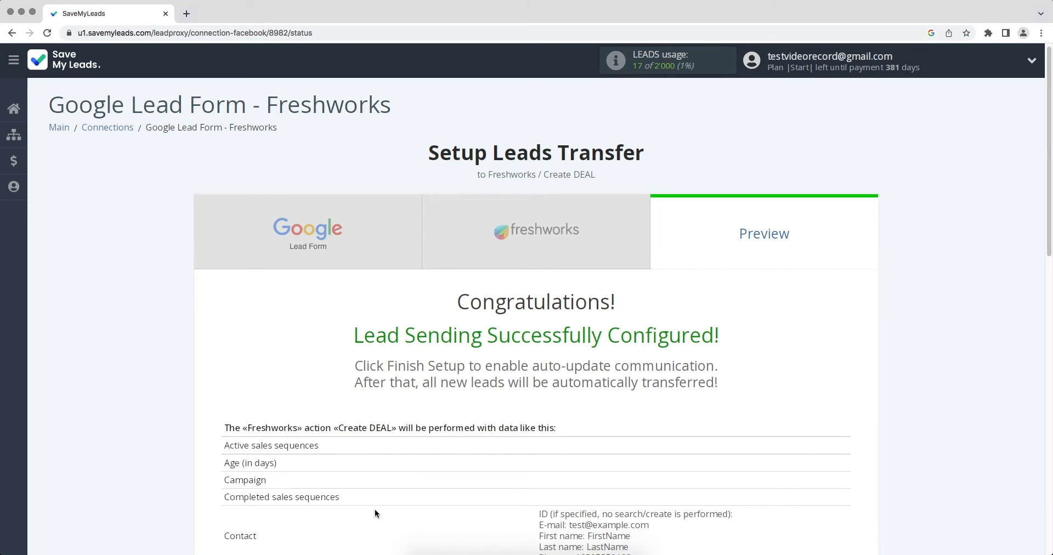
scroll(375, 513, down, 1)
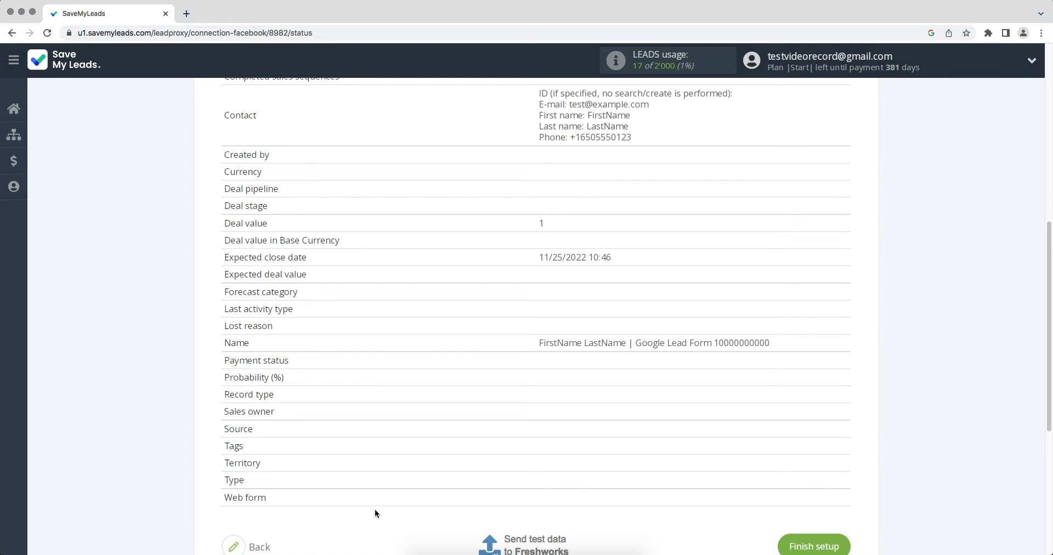
scroll(374, 513, down, 1)
click(507, 518)
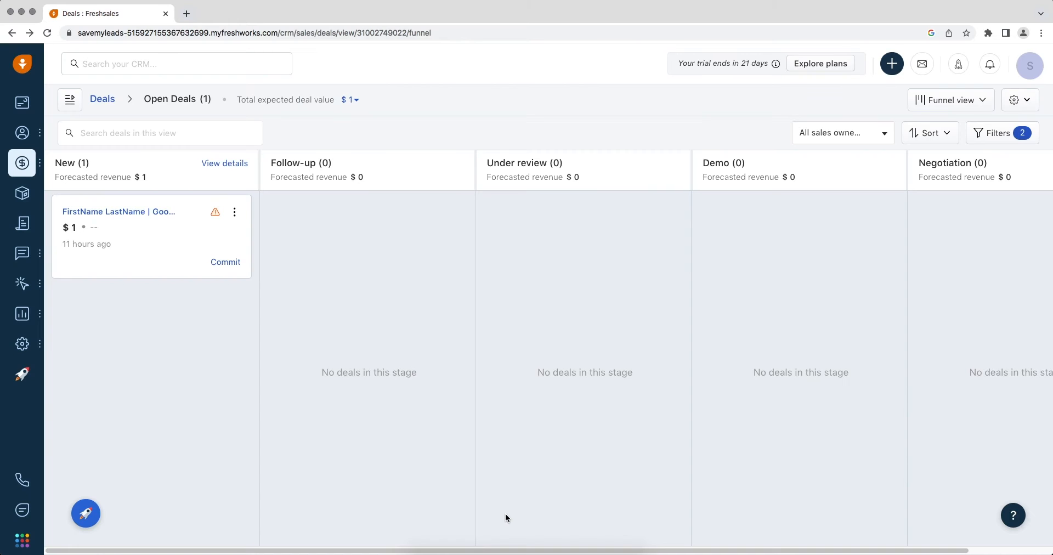
- Open the FirstName LastName test deal's summary in Freshsales and view its related contacts
click(125, 214)
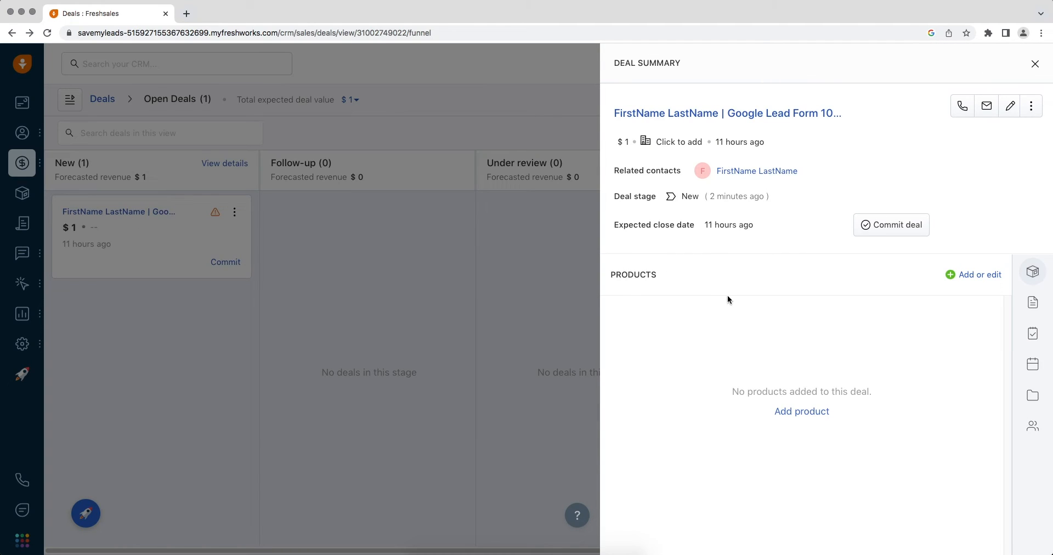
click(1032, 426)
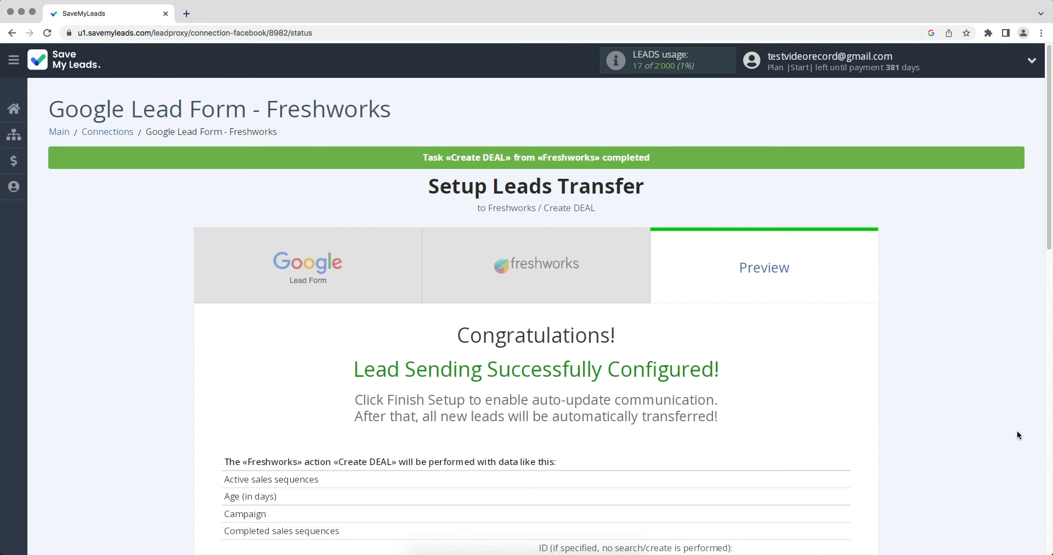
- Finish setup with auto update on and rename the connection 'Google Lead Form - Freshworks 11/25/2022'
scroll(1017, 435, down, 10)
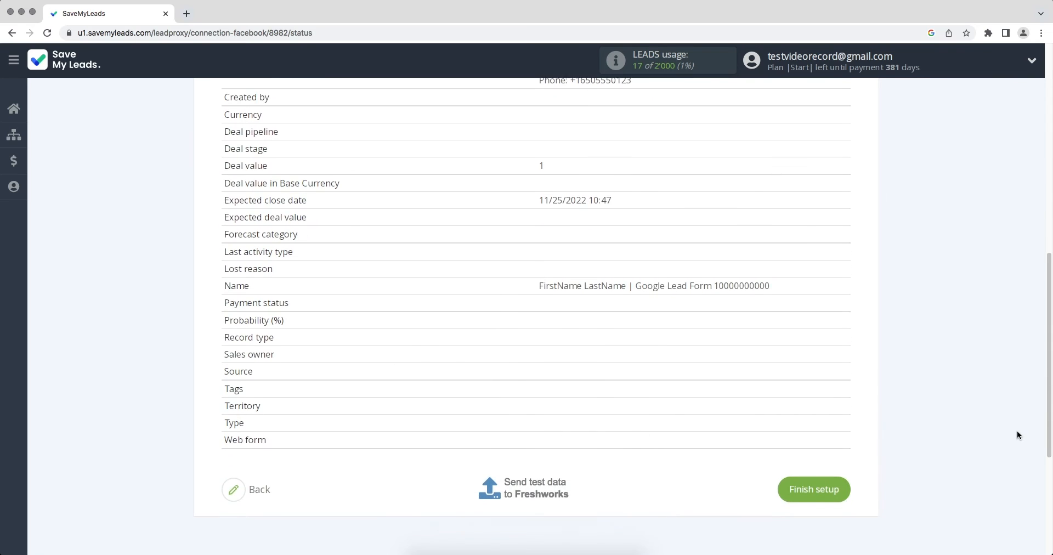
click(808, 472)
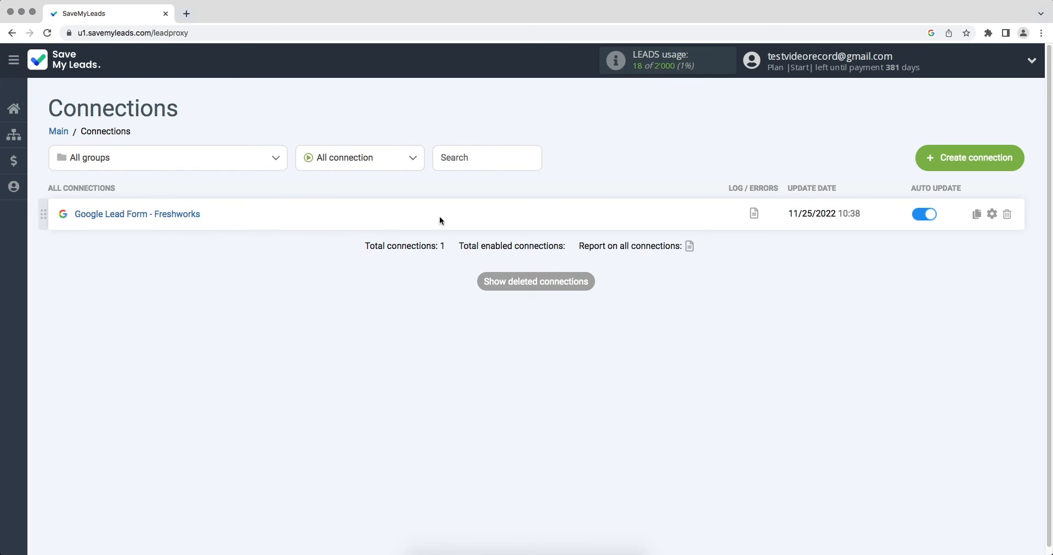
click(991, 214)
click(649, 232)
text(11/25/2022)
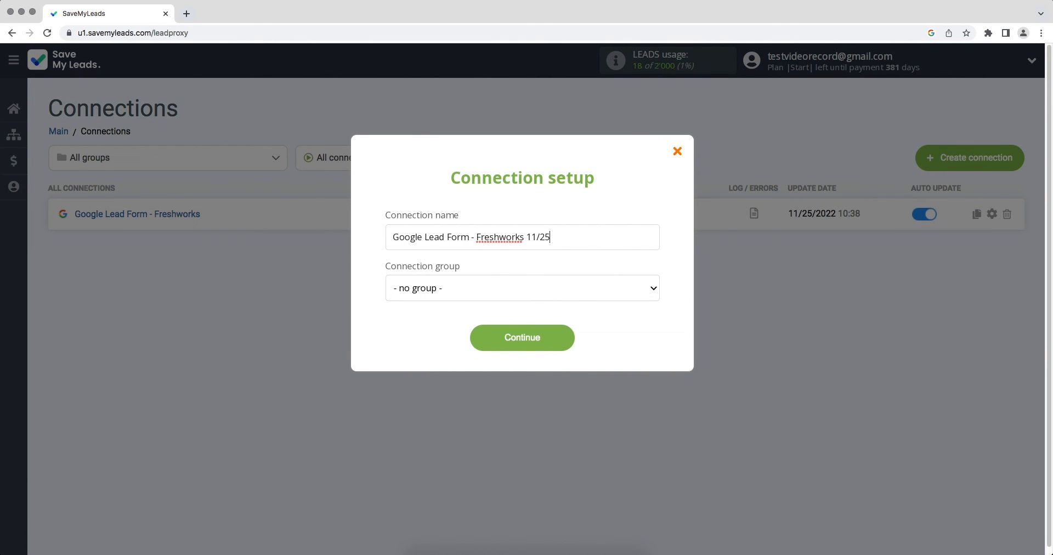
click(559, 339)
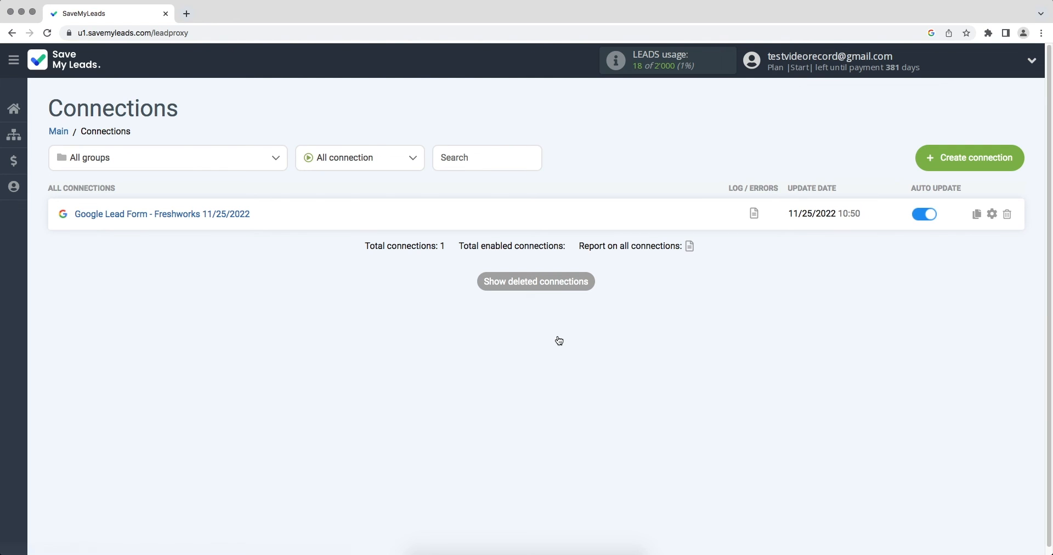